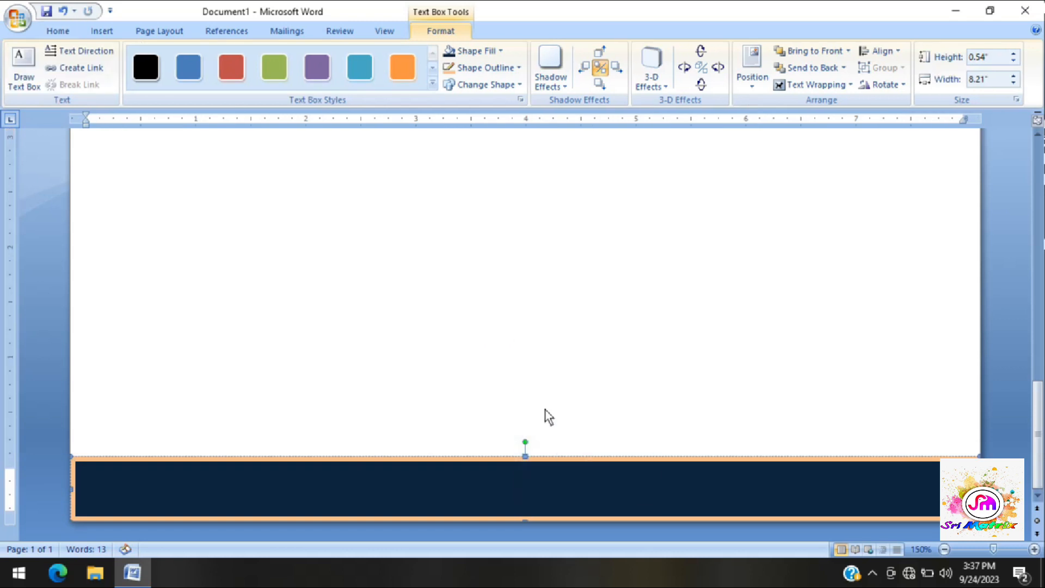
- Open the full symbol list for the footer text box and look through the Webdings characters for contact icons
{"action": "left_click", "coordinate": [98, 31]}
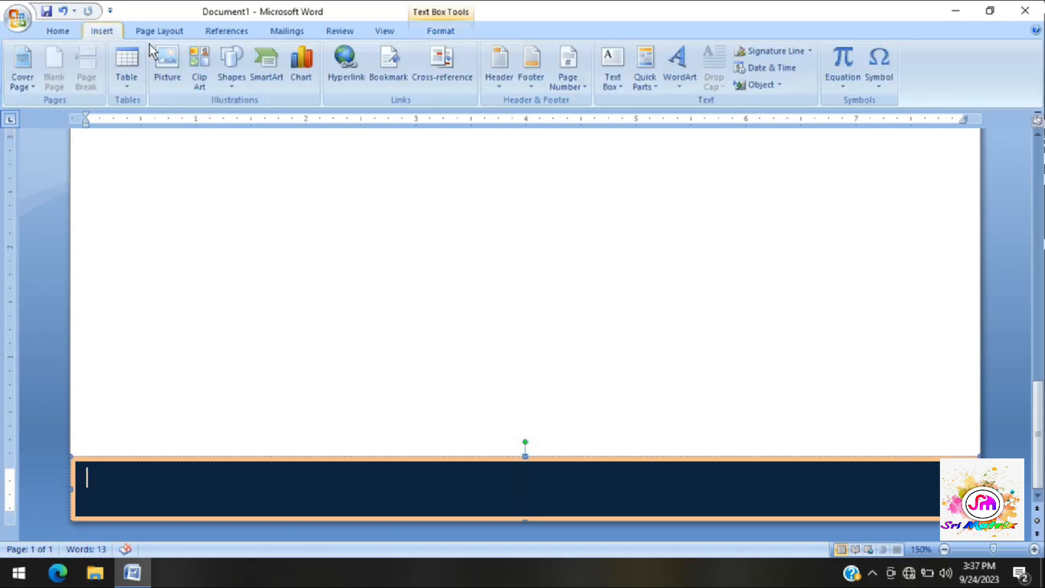
{"action": "left_click", "coordinate": [887, 89]}
{"action": "left_click", "coordinate": [903, 194]}
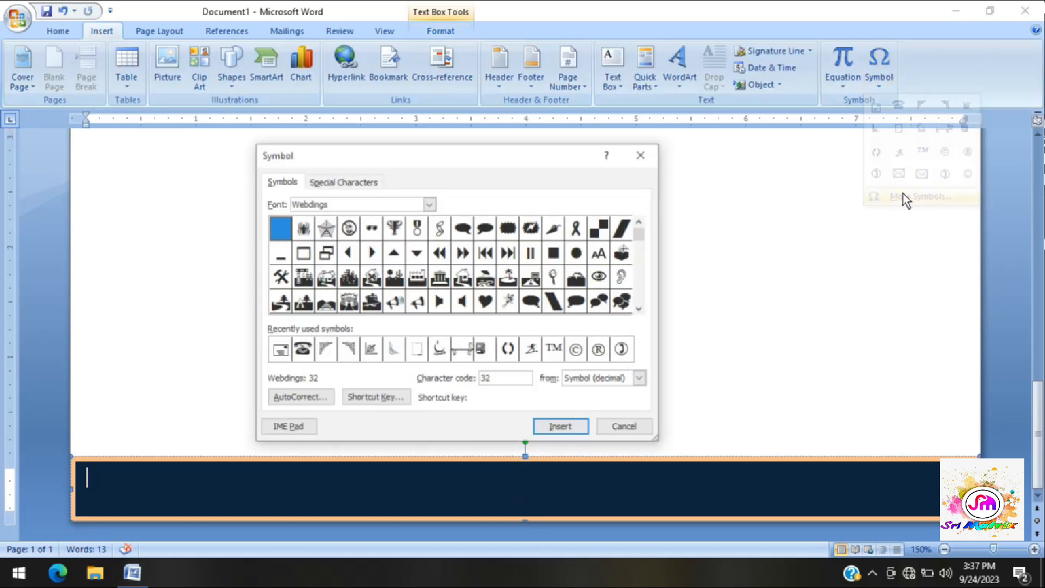
{"action": "left_click", "coordinate": [641, 309]}
{"action": "left_click", "coordinate": [642, 310]}
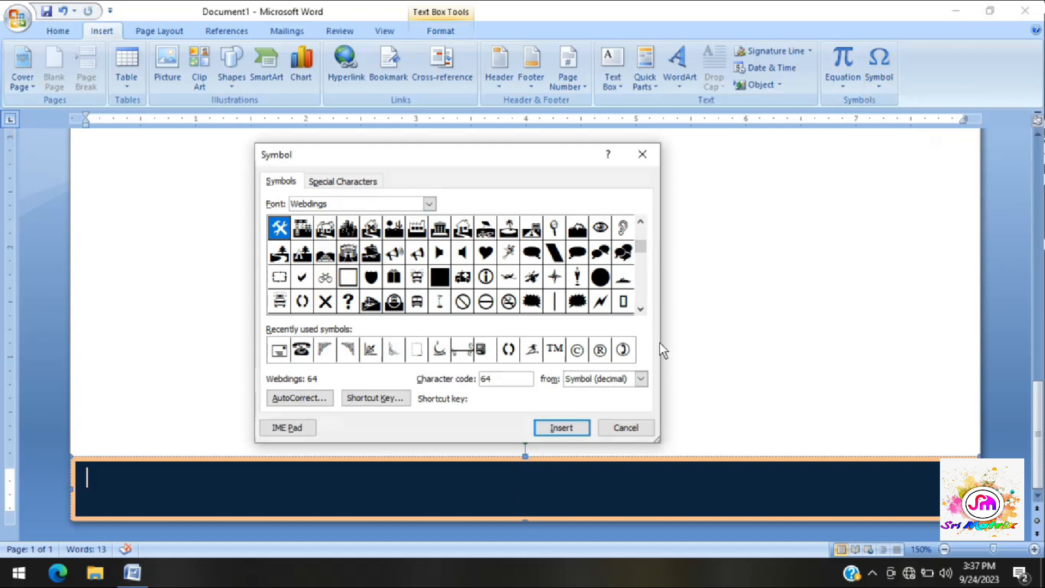
{"action": "left_click", "coordinate": [641, 310]}
{"action": "left_click", "coordinate": [641, 310]}
{"action": "left_click", "coordinate": [642, 310]}
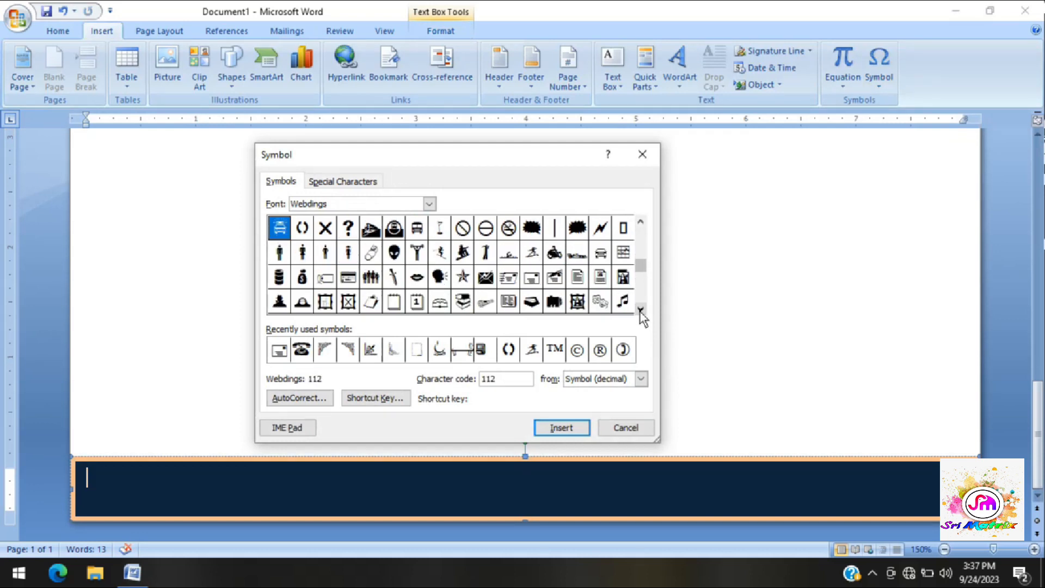
{"action": "left_click", "coordinate": [642, 310]}
{"action": "left_click", "coordinate": [642, 310]}
{"action": "left_click", "coordinate": [641, 309]}
{"action": "left_click", "coordinate": [641, 310]}
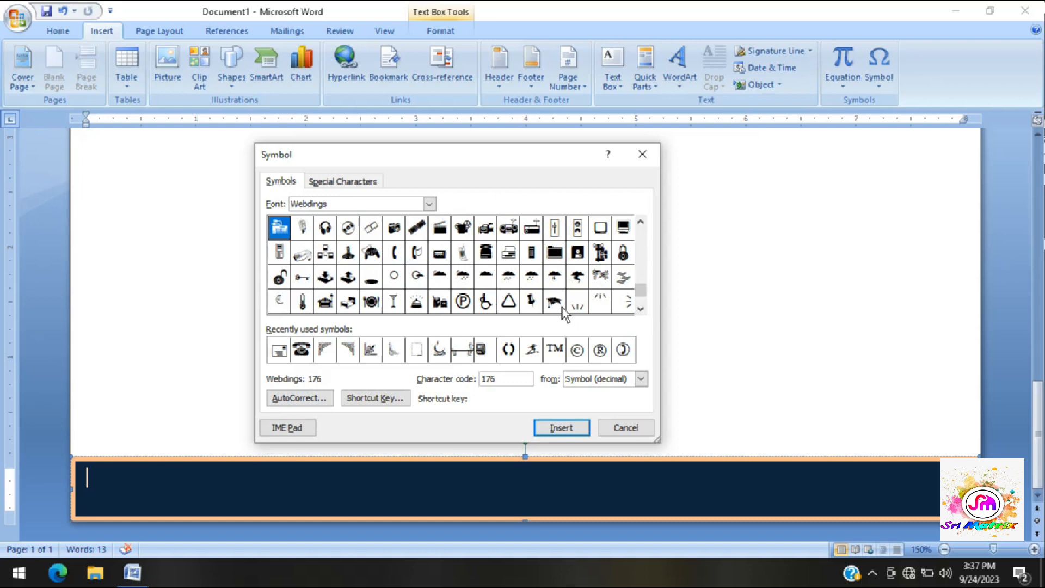
{"action": "left_click", "coordinate": [640, 308]}
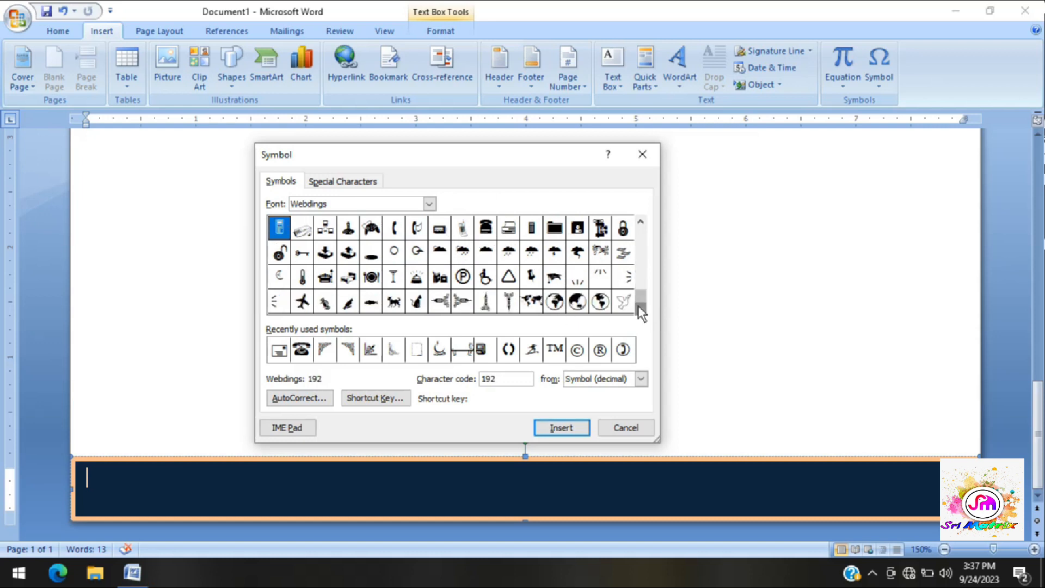
- Switch the symbol font to Wingdings and insert the black telephone symbol, character code 40, into the footer text box
{"action": "left_click", "coordinate": [429, 206]}
{"action": "left_click", "coordinate": [429, 276]}
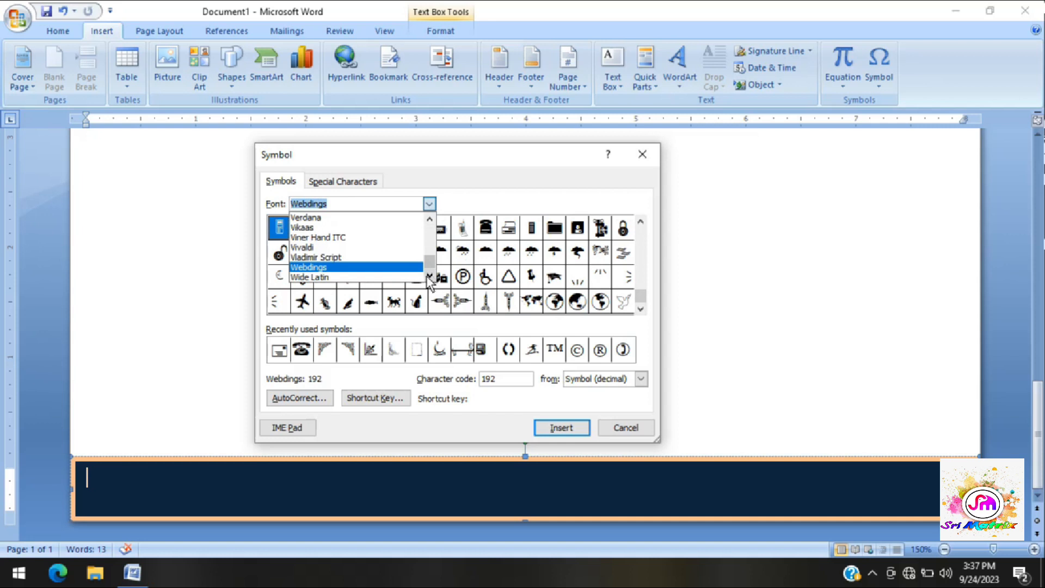
{"action": "left_click", "coordinate": [430, 276]}
{"action": "left_click", "coordinate": [338, 278]}
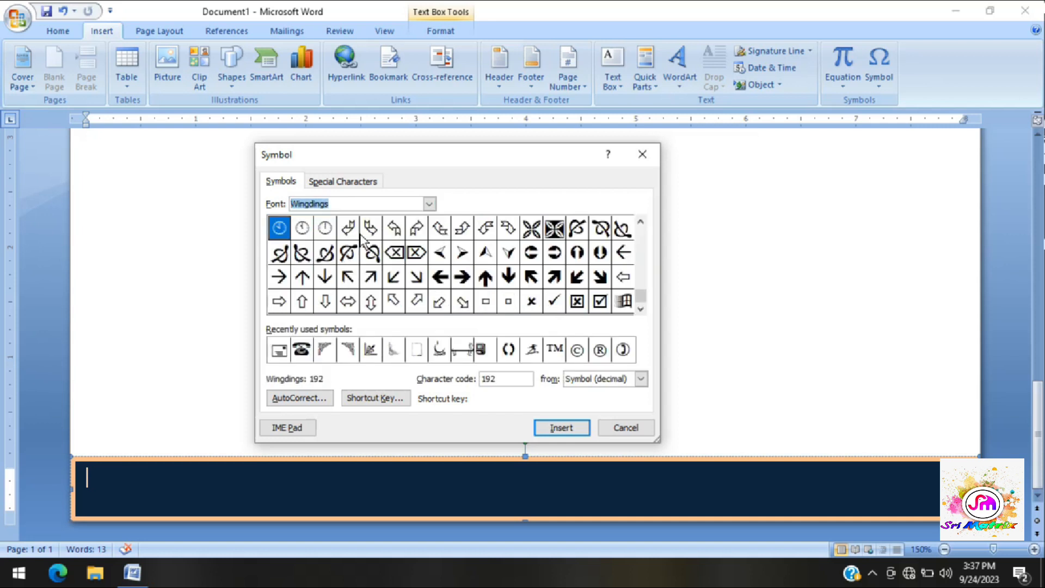
{"action": "left_click", "coordinate": [640, 222]}
{"action": "left_click", "coordinate": [641, 222]}
{"action": "left_click", "coordinate": [641, 222]}
{"action": "left_click", "coordinate": [641, 222]}
{"action": "left_click", "coordinate": [641, 222]}
{"action": "left_click", "coordinate": [640, 222]}
{"action": "left_click", "coordinate": [641, 222]}
{"action": "left_click", "coordinate": [640, 224]}
{"action": "left_click", "coordinate": [641, 224]}
{"action": "left_click", "coordinate": [641, 223]}
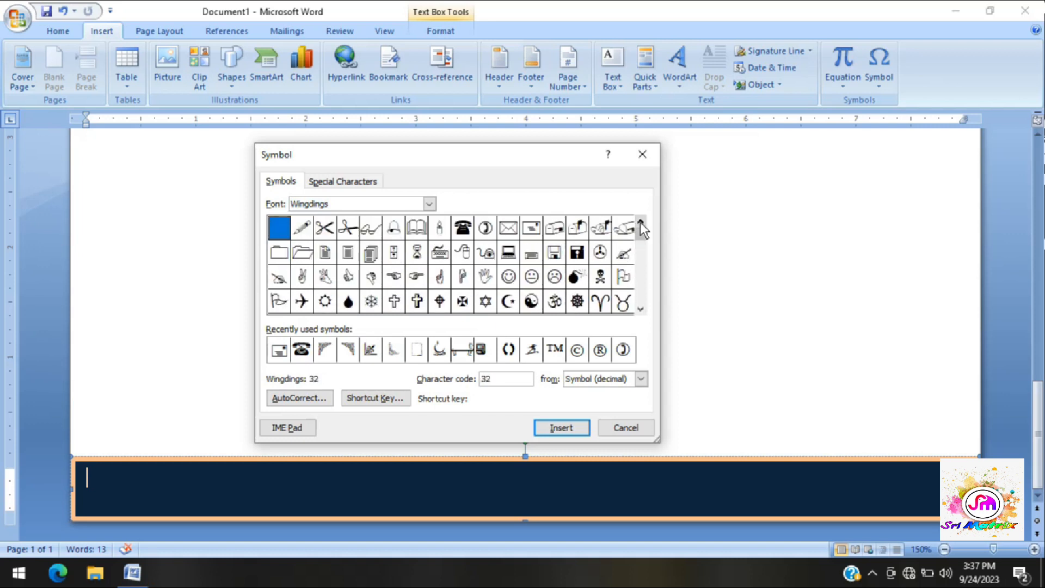
{"action": "left_click", "coordinate": [462, 228]}
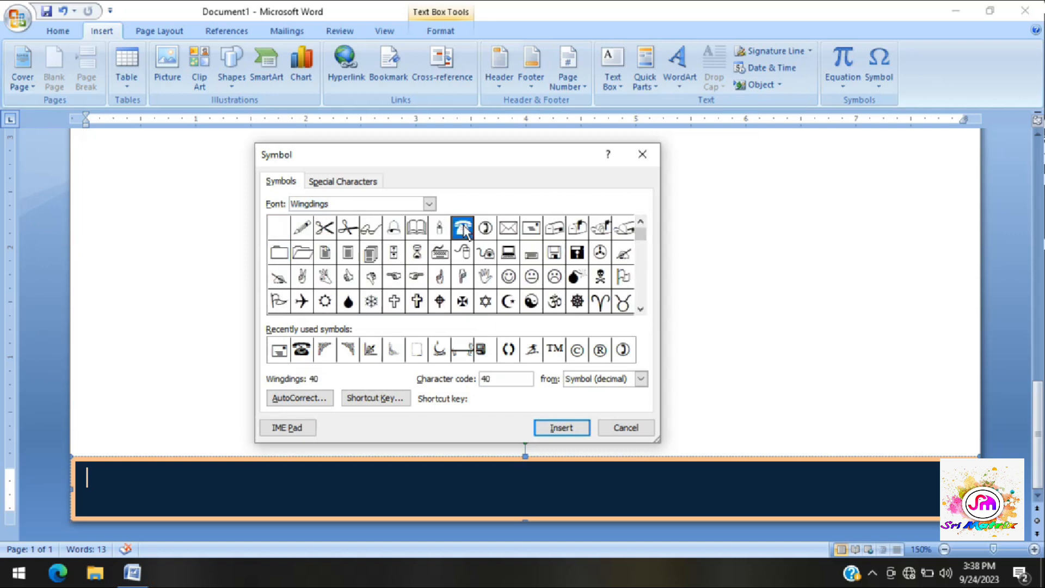
{"action": "left_click", "coordinate": [546, 430]}
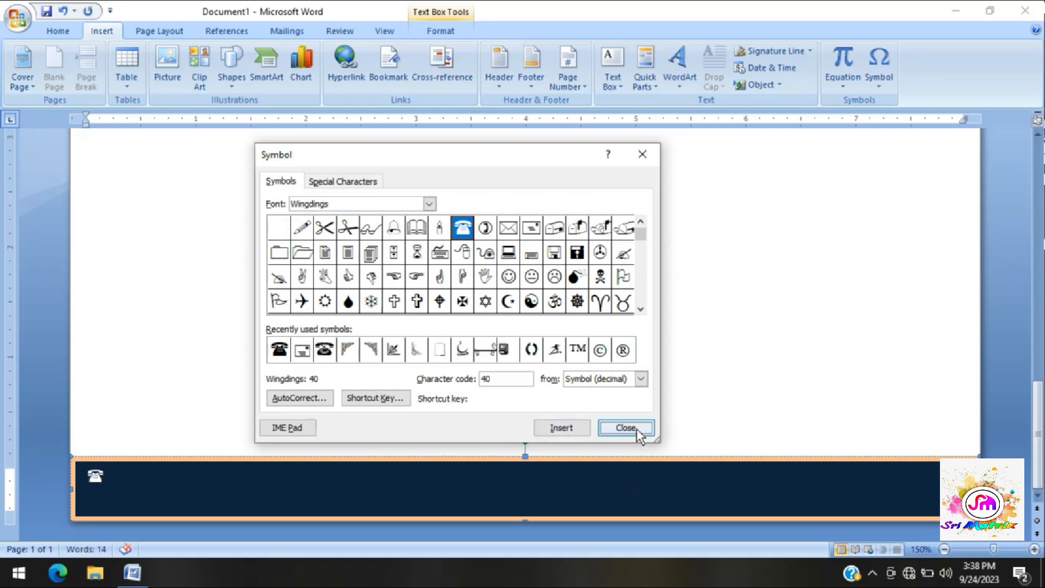
- Insert the Wingdings envelope symbol, character code 42, after the telephone symbol and close the Symbol dialog
{"action": "left_click", "coordinate": [532, 231]}
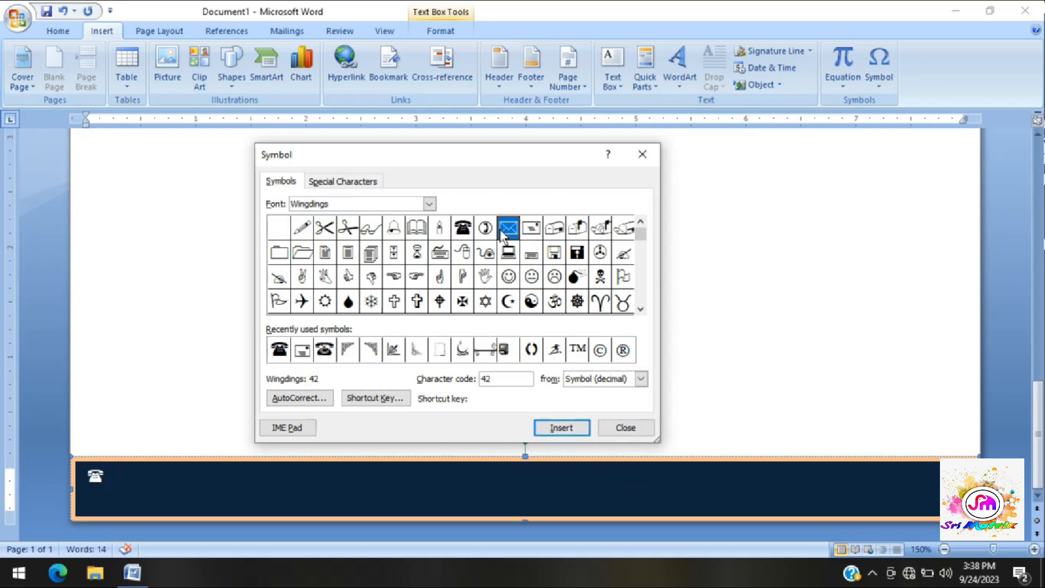
{"action": "left_click", "coordinate": [510, 232]}
{"action": "left_click", "coordinate": [555, 433]}
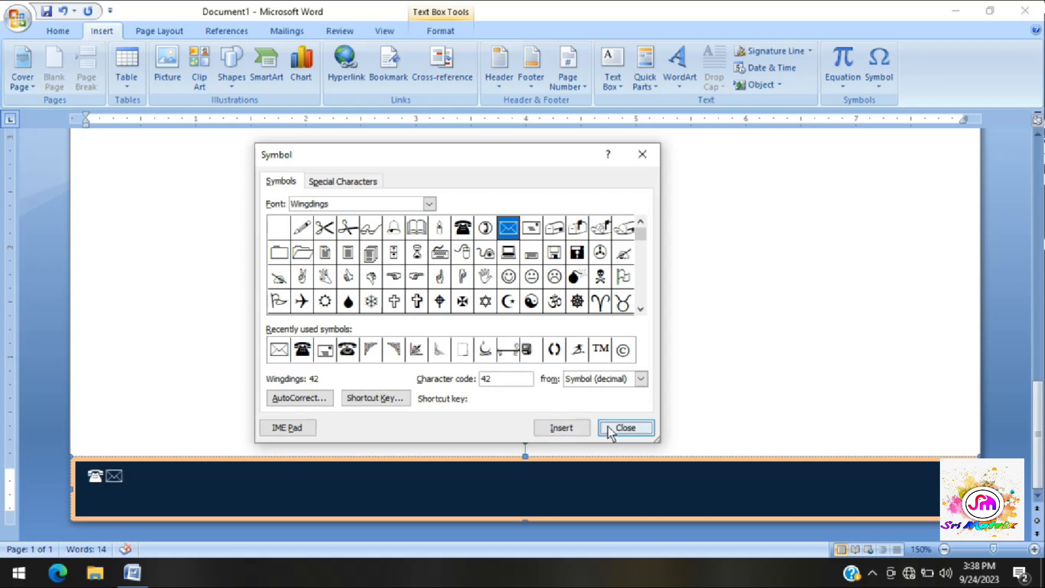
{"action": "left_click", "coordinate": [611, 432]}
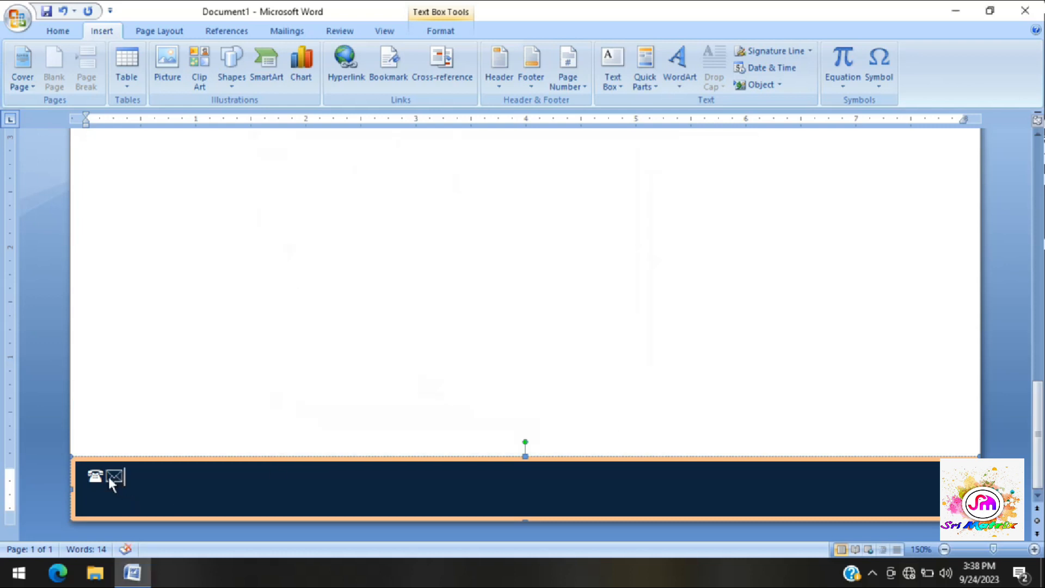
- Enter the institute's phone number with its country code between the telephone and envelope symbols
{"action": "key", "text": "Left"}
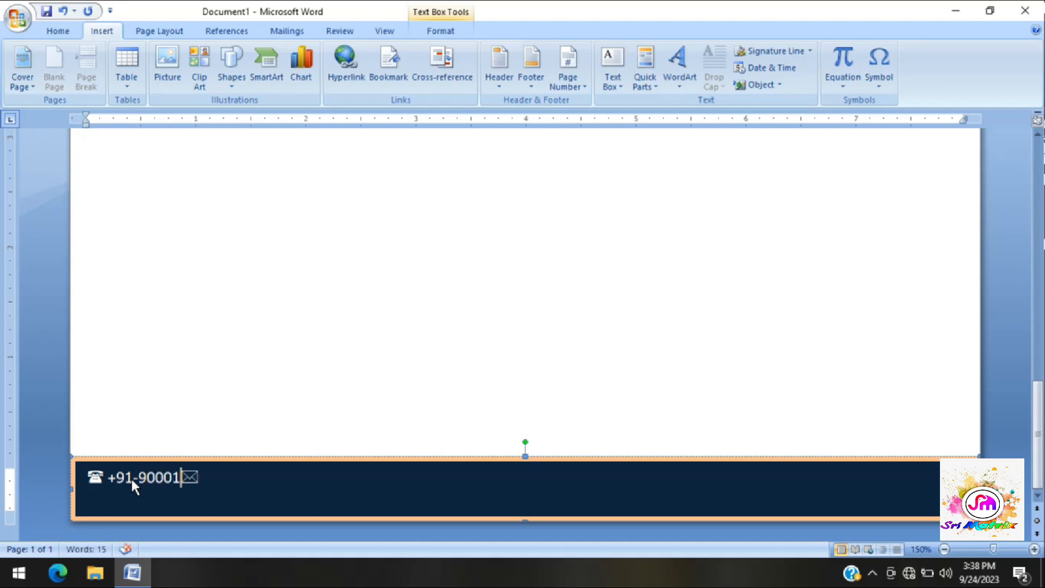
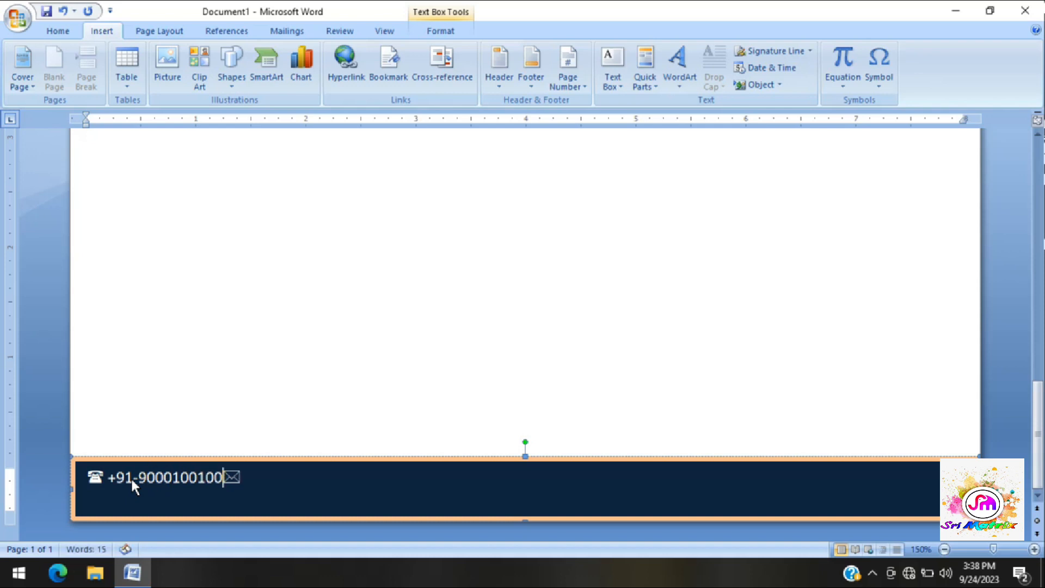
- Add tab spacing after the phone number to move the envelope symbol toward the far end of the footer line
{"action": "key", "text": "Tab"}
{"action": "key", "text": "Tab"}
{"action": "key", "text": "Tab"}
{"action": "key", "text": "Tab"}
{"action": "key", "text": "Tab"}
{"action": "key", "text": "Tab"}
{"action": "key", "text": "Tab"}
{"action": "key", "text": "Tab"}
{"action": "key", "text": "Tab"}
{"action": "key", "text": "Right"}
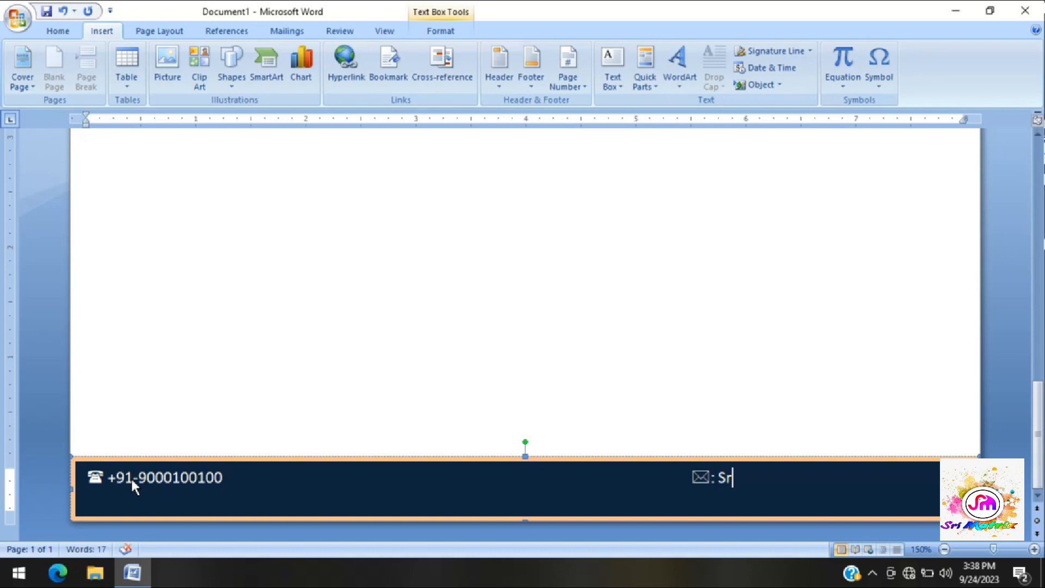
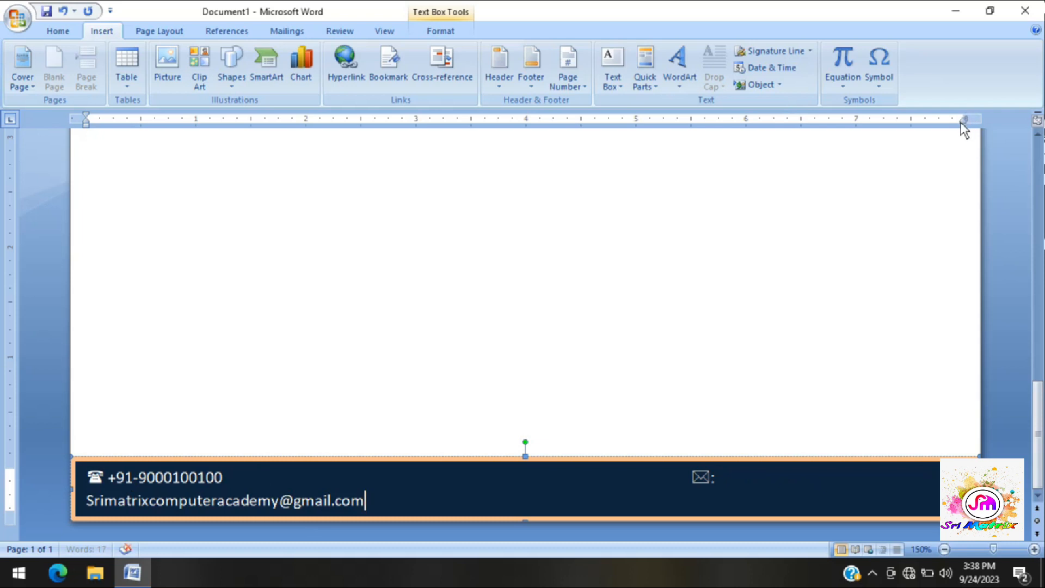
- Extend the footer paragraph's right and left indents slightly outward to widen the text line
{"action": "left_click_drag", "start_coordinate": [967, 120], "coordinate": [970, 122]}
{"action": "left_click", "coordinate": [689, 478]}
{"action": "left_click_drag", "start_coordinate": [86, 127], "coordinate": [80, 126]}
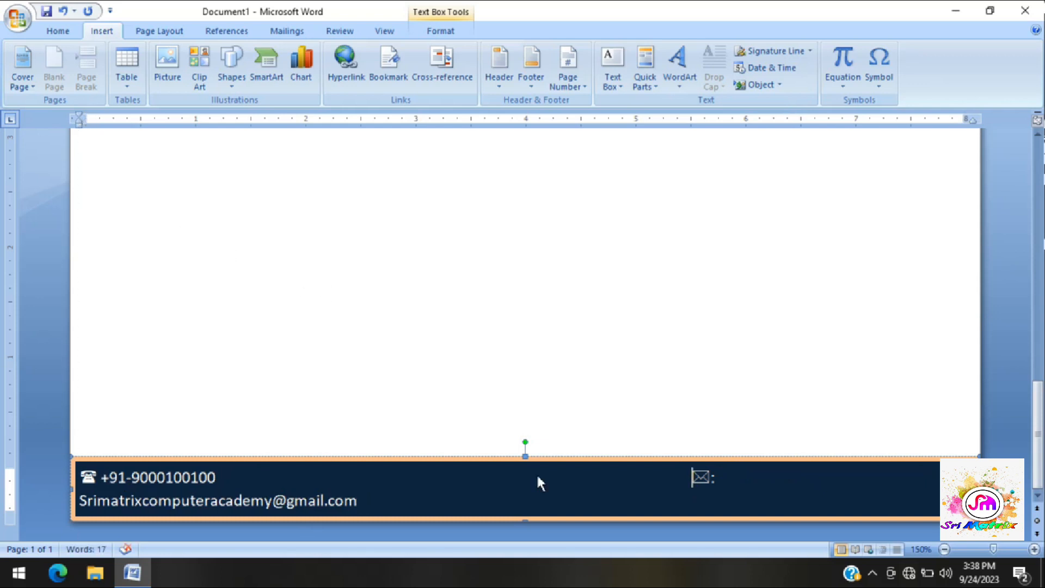
- Reduce the gap before the envelope to fit the e-mail on the first line, and add a colon after the telephone symbol
{"action": "key", "text": "BackSpace"}
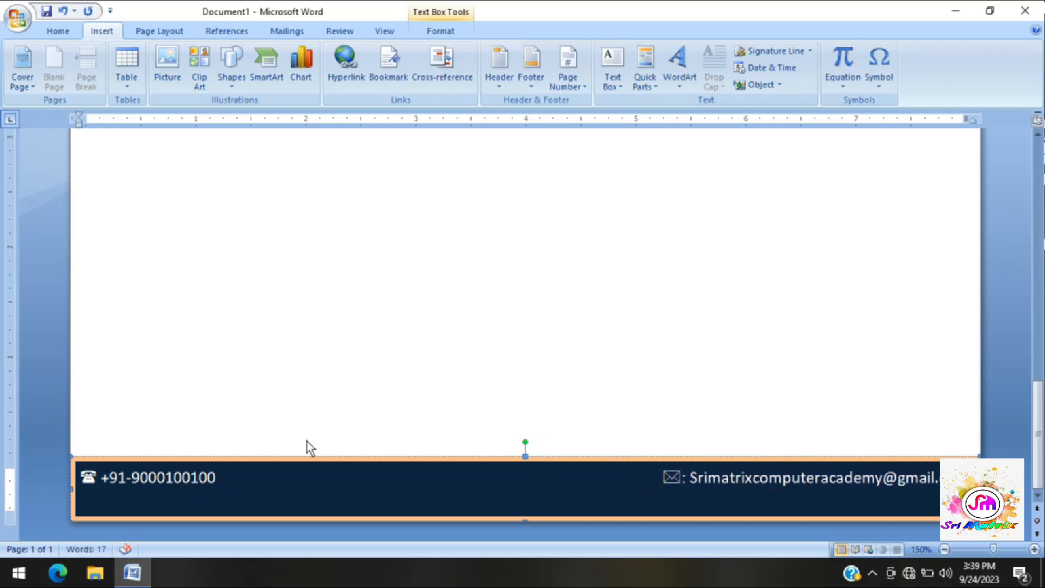
{"action": "left_click", "coordinate": [100, 478]}
{"action": "type", "text": ":"}
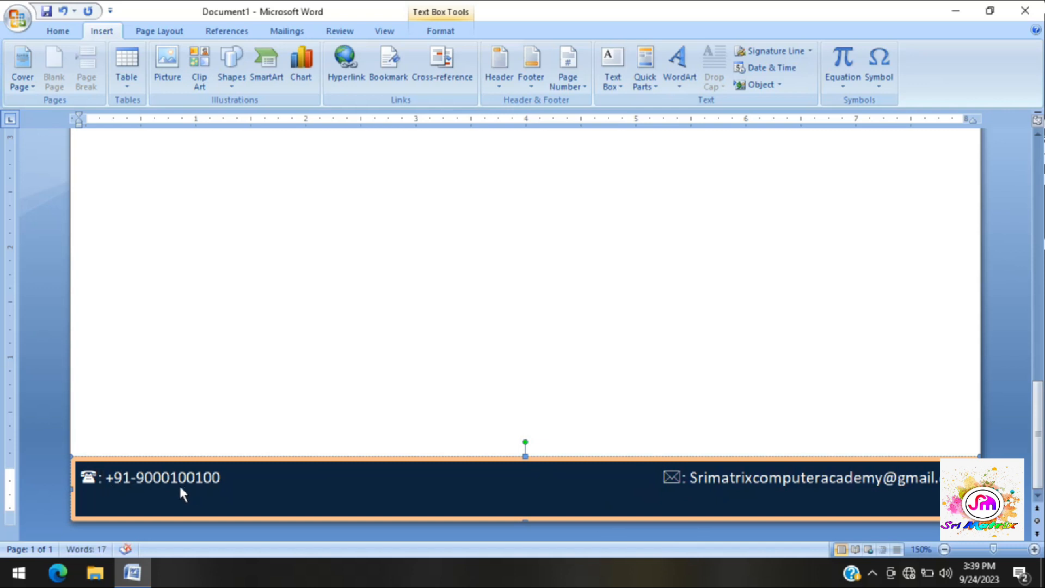
- Format all the footer contact text as Bookman Old Style, size 12
{"action": "left_click_drag", "start_coordinate": [939, 490], "coordinate": [93, 477]}
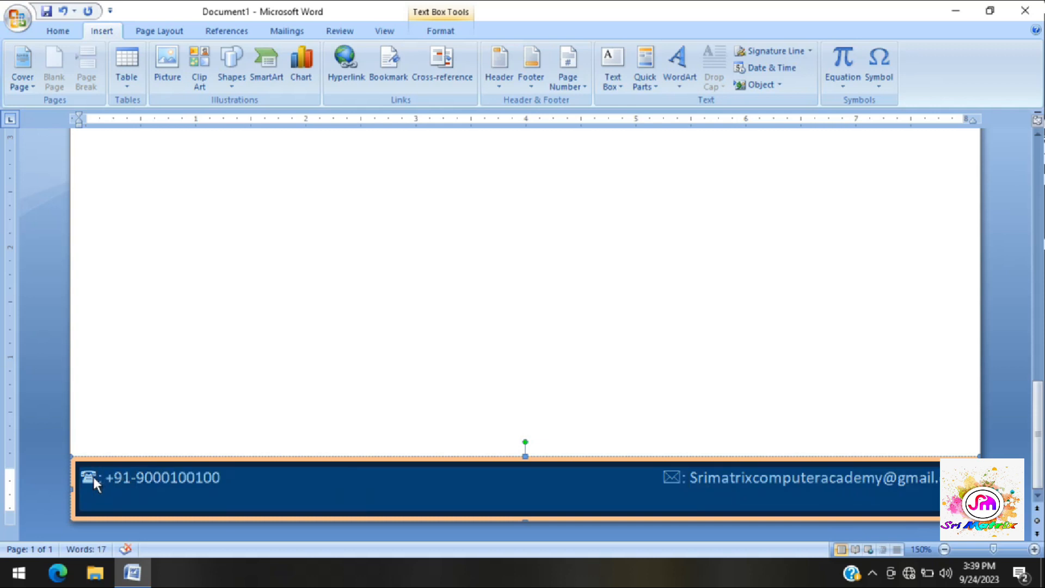
{"action": "left_click", "coordinate": [59, 32]}
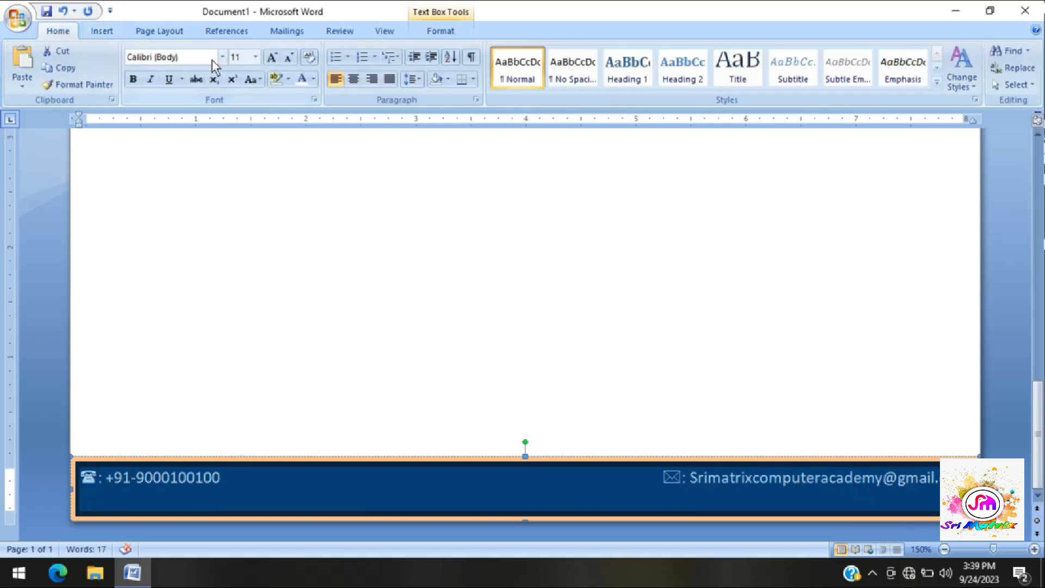
{"action": "left_click", "coordinate": [272, 56]}
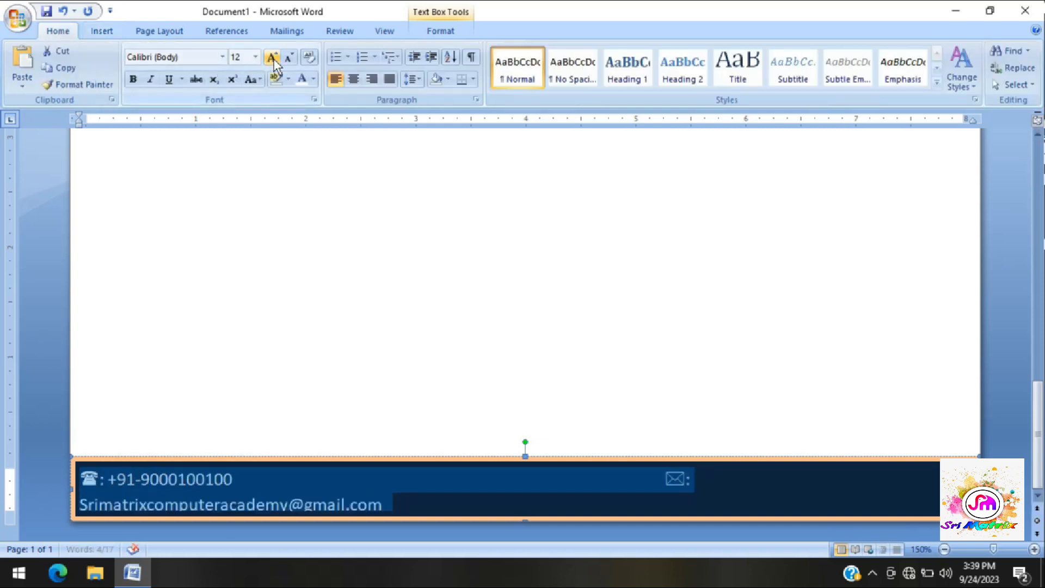
{"action": "left_click", "coordinate": [223, 57]}
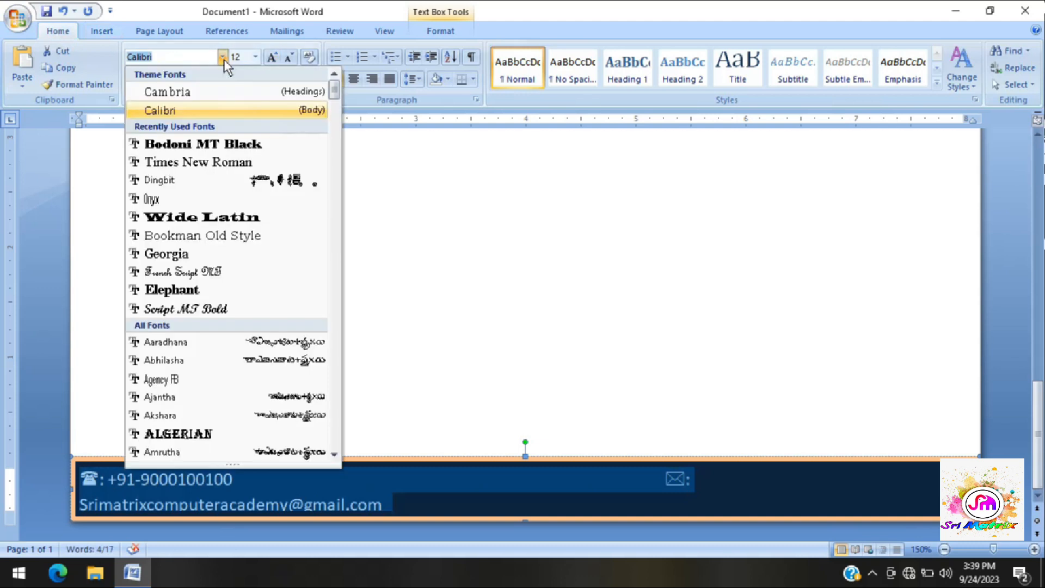
{"action": "left_click", "coordinate": [195, 237]}
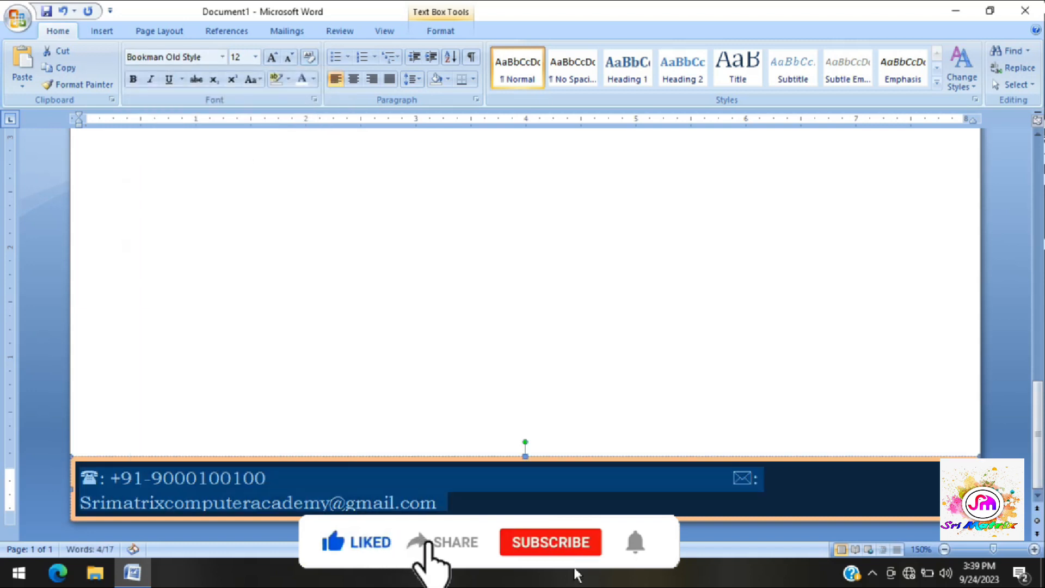
- Delete spacing before the envelope symbol until the e-mail address fits on the same line as the phone number
{"action": "left_click", "coordinate": [718, 486]}
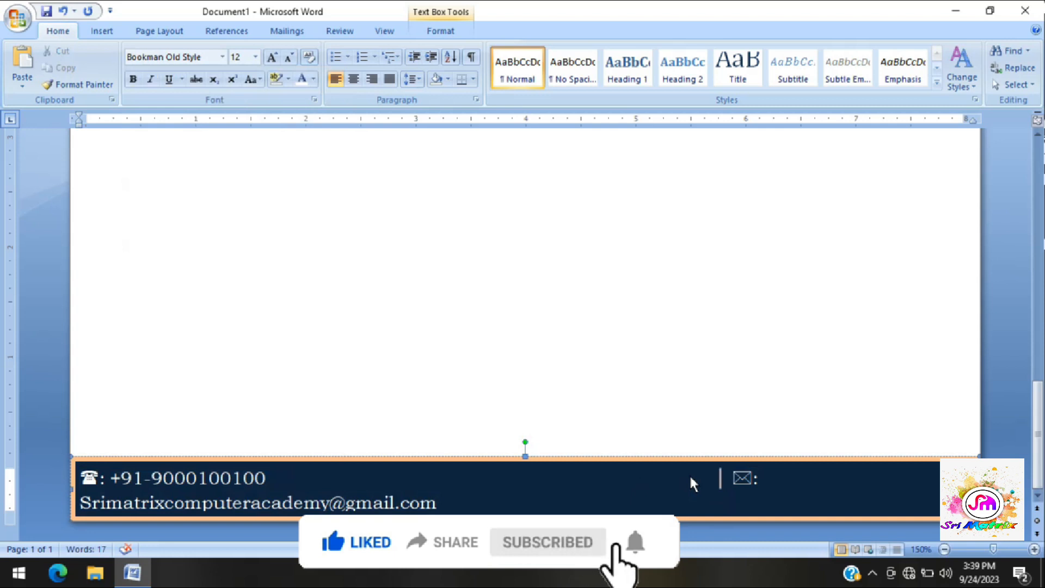
{"action": "key", "text": "BackSpace"}
{"action": "key", "text": "BackSpace"}
{"action": "key", "text": "BackSpace"}
{"action": "key", "text": "BackSpace"}
{"action": "key", "text": "BackSpace"}
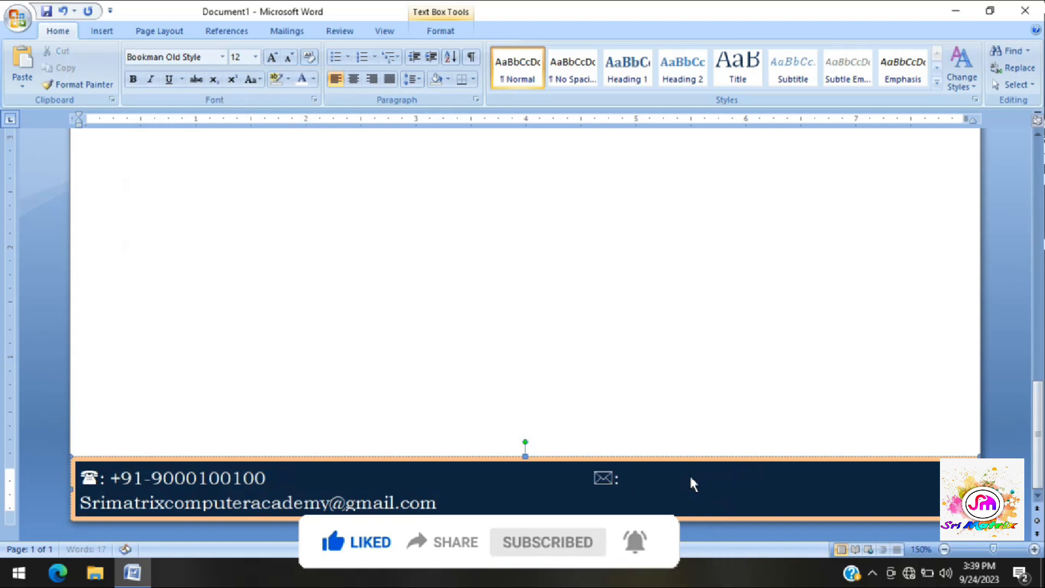
{"action": "key", "text": "BackSpace"}
{"action": "key", "text": "BackSpace"}
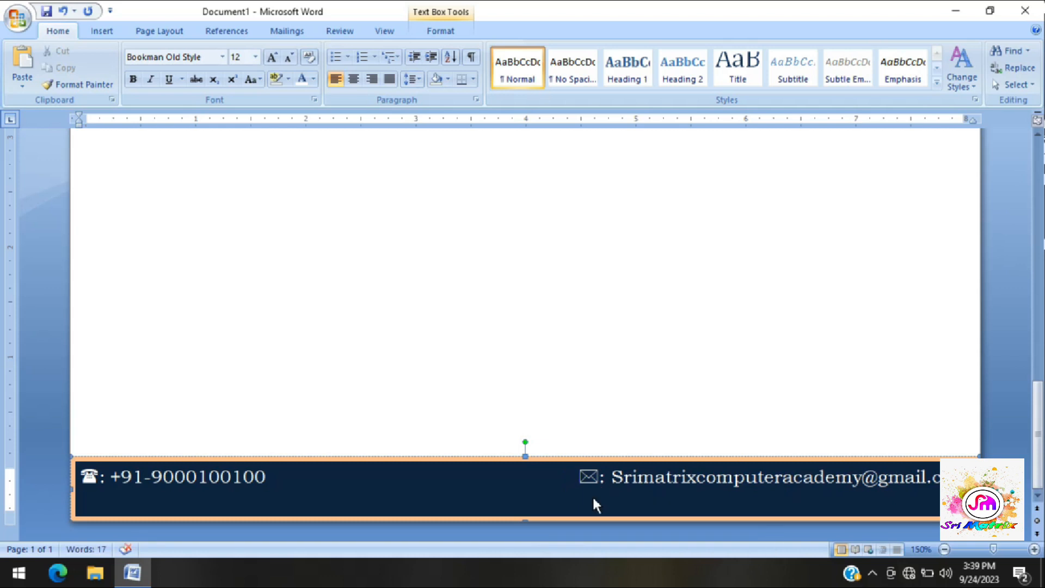
- Set up a custom text watermark for the page reading "Sri Matrix Computer Academy"
{"action": "left_click", "coordinate": [561, 378]}
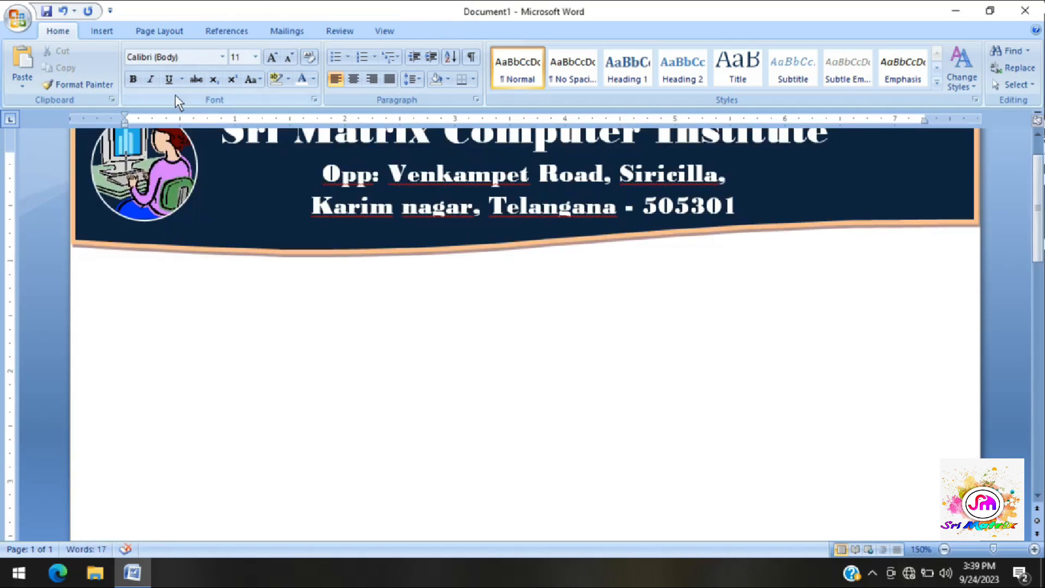
{"action": "left_click", "coordinate": [172, 30]}
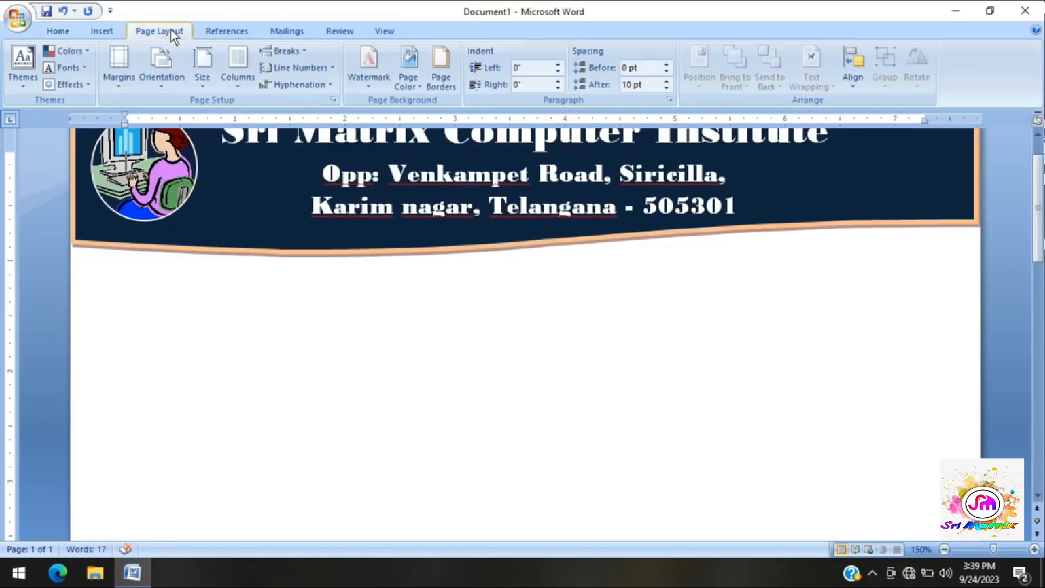
{"action": "left_click", "coordinate": [367, 82]}
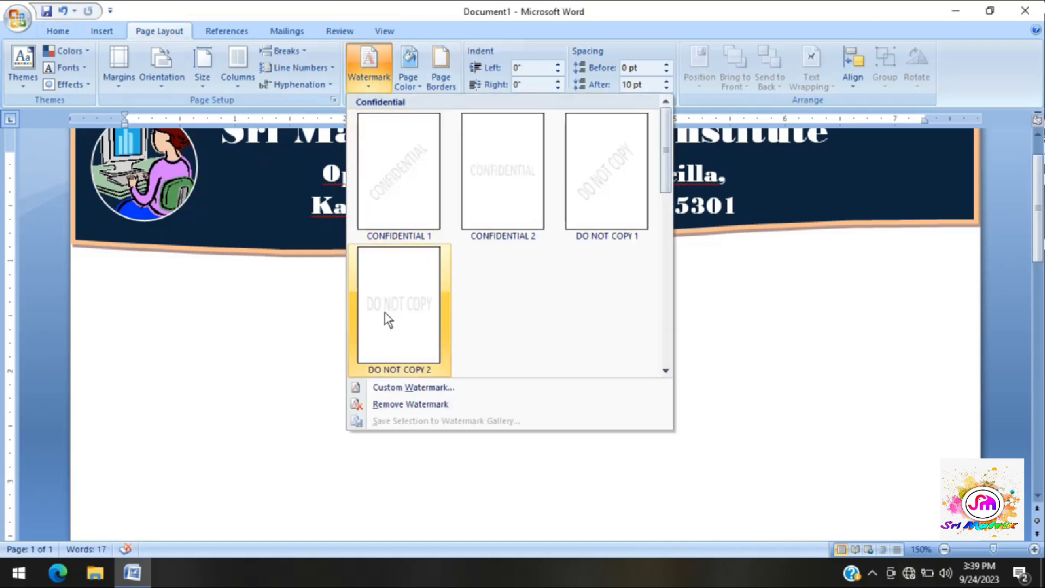
{"action": "left_click", "coordinate": [417, 390]}
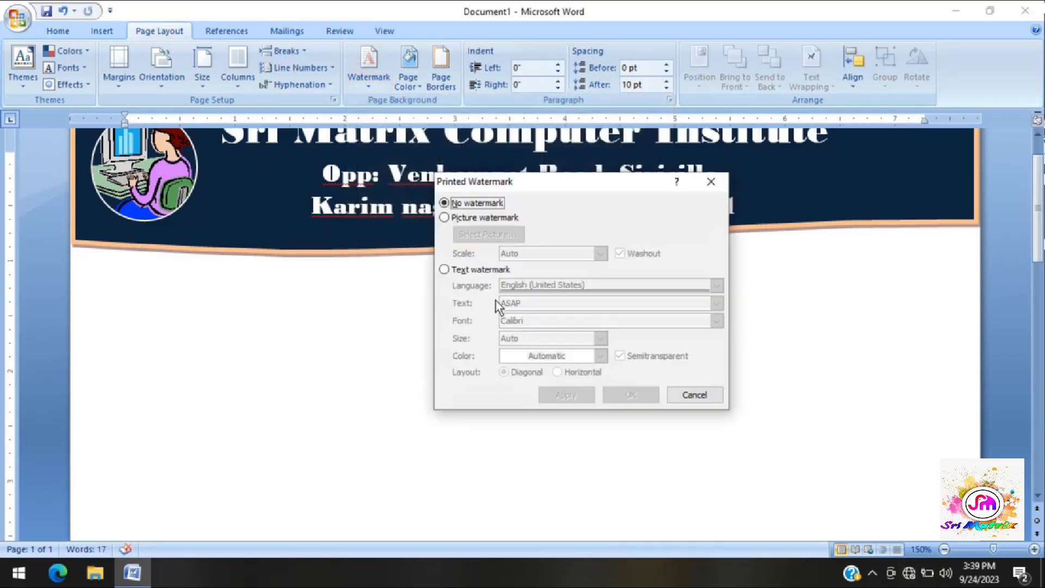
{"action": "left_click", "coordinate": [482, 270]}
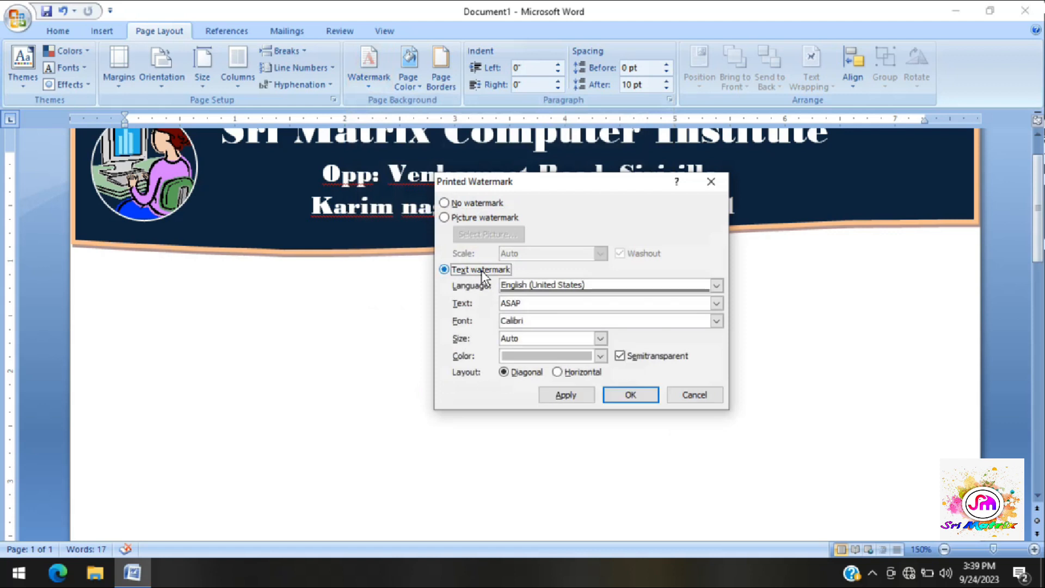
{"action": "left_click_drag", "start_coordinate": [532, 309], "coordinate": [496, 309]}
{"action": "key", "text": "BackSpace"}
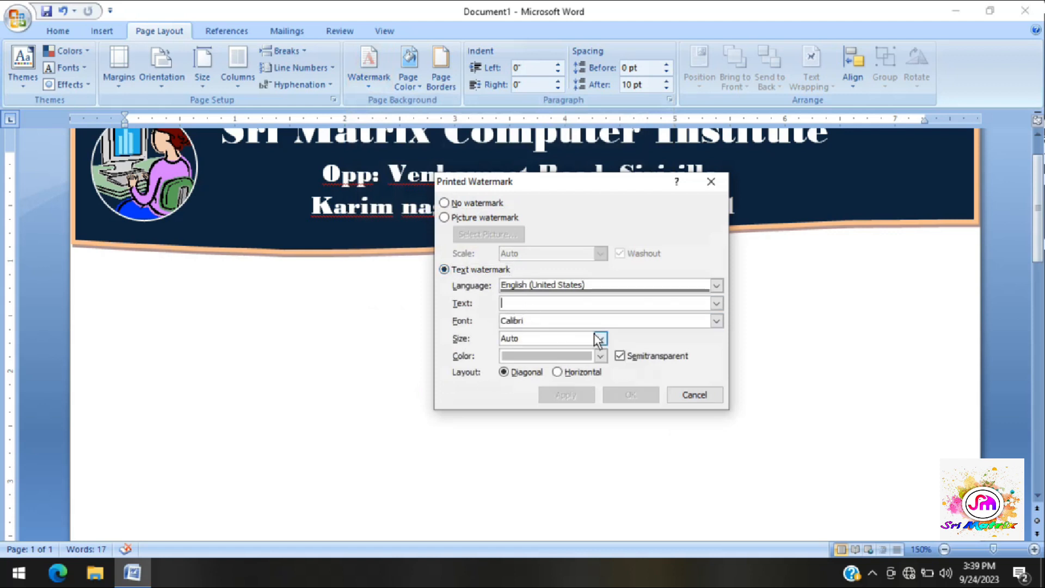
{"action": "type", "text": "Sri"}
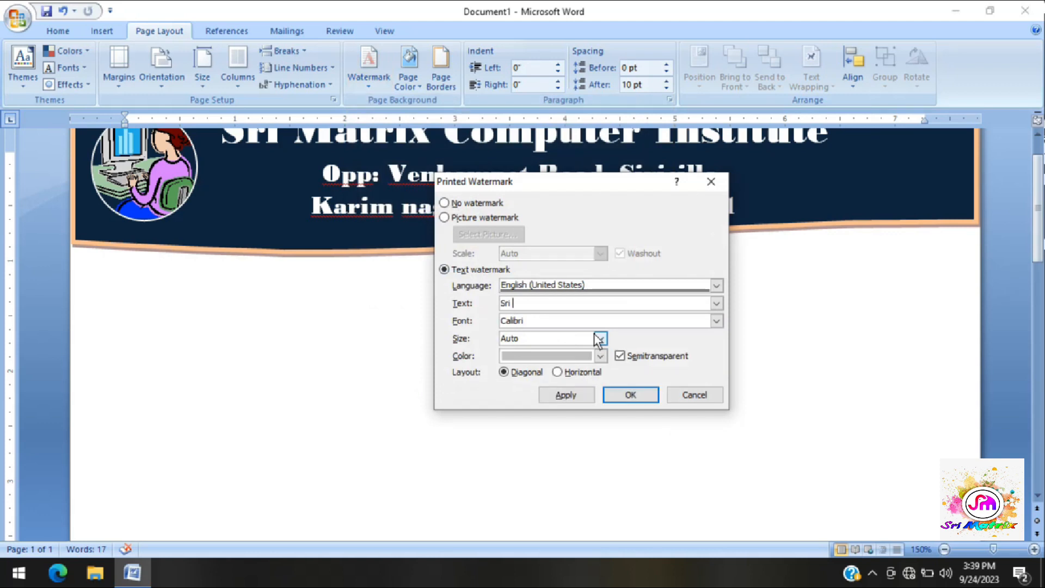
{"action": "type", "text": " Matrix Computer Academy"}
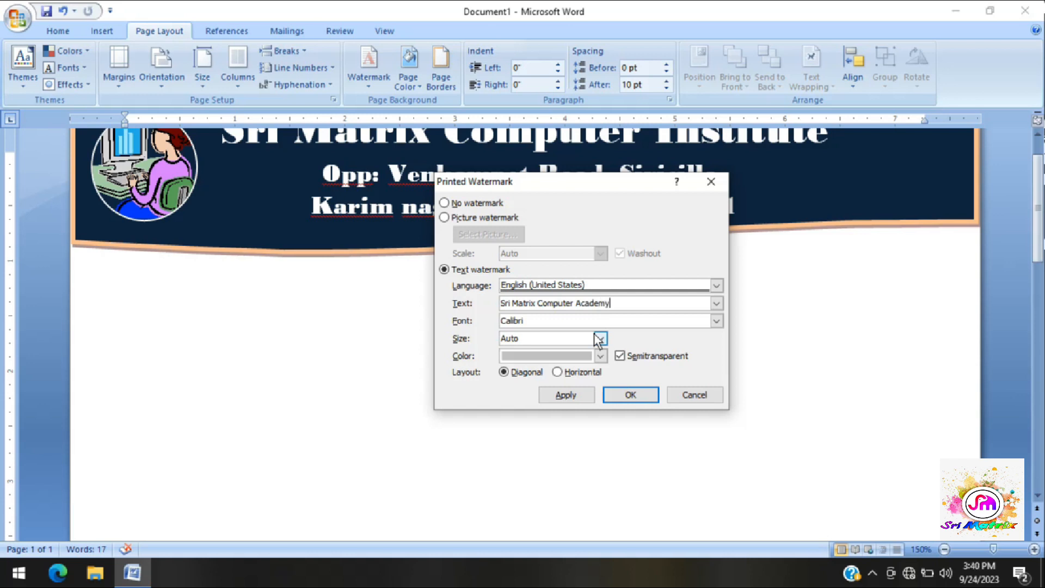
- Give the watermark text the Californian FB font and a dark blue theme color, and apply it to the page
{"action": "left_click", "coordinate": [601, 338]}
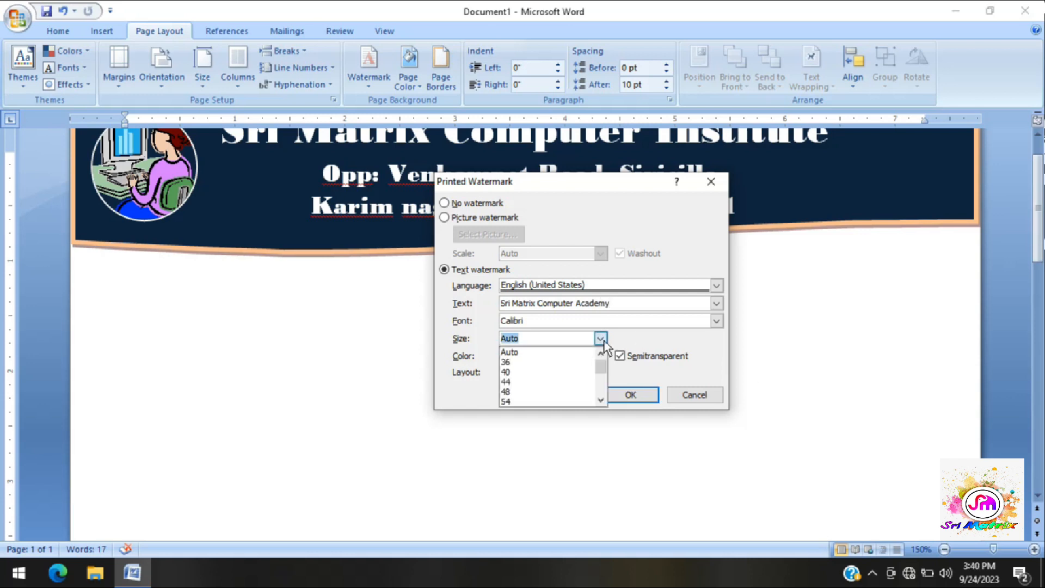
{"action": "left_click", "coordinate": [600, 338]}
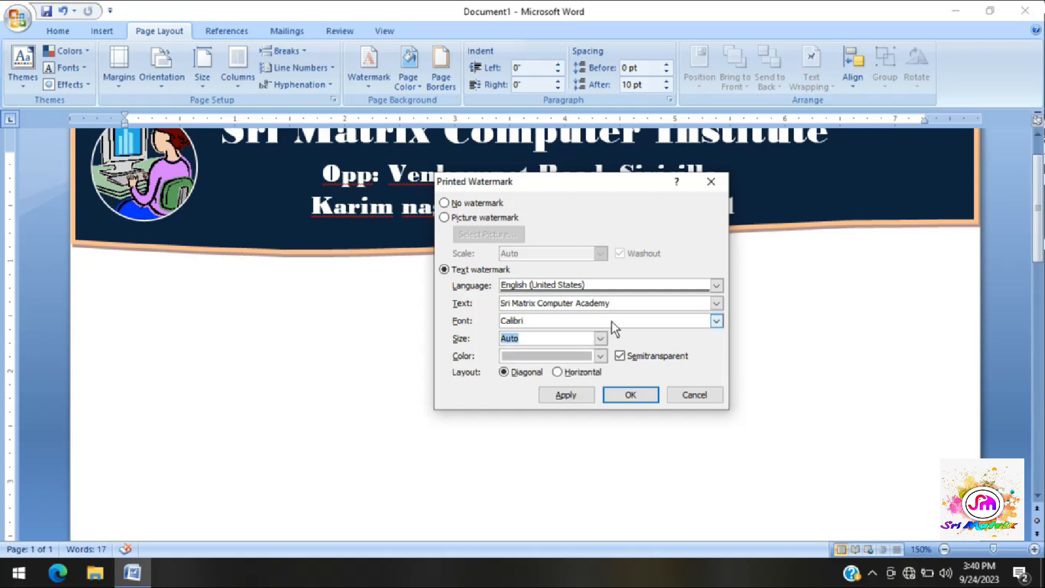
{"action": "left_click", "coordinate": [716, 321]}
{"action": "left_click", "coordinate": [604, 355]}
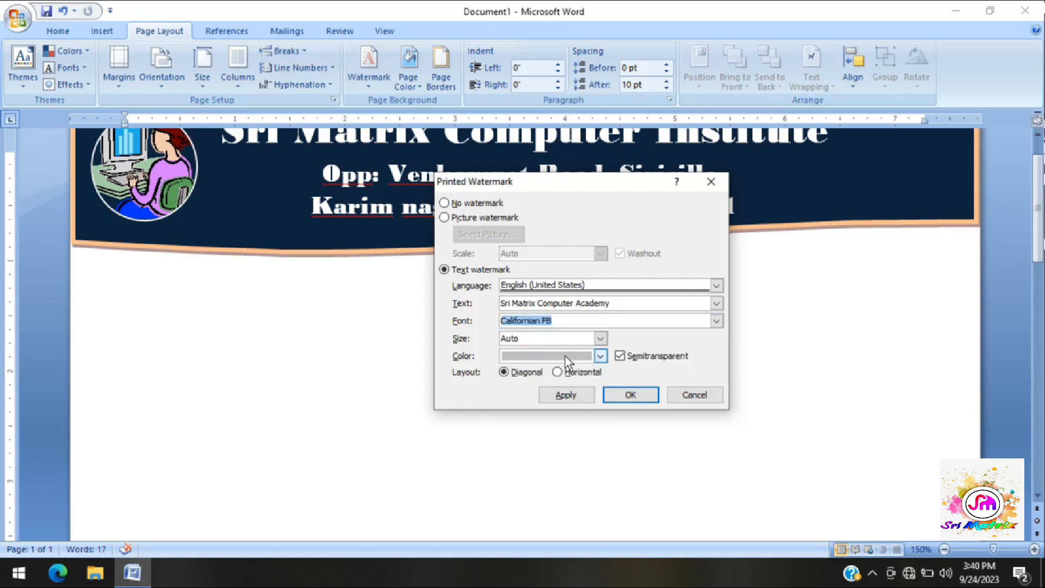
{"action": "left_click", "coordinate": [601, 355]}
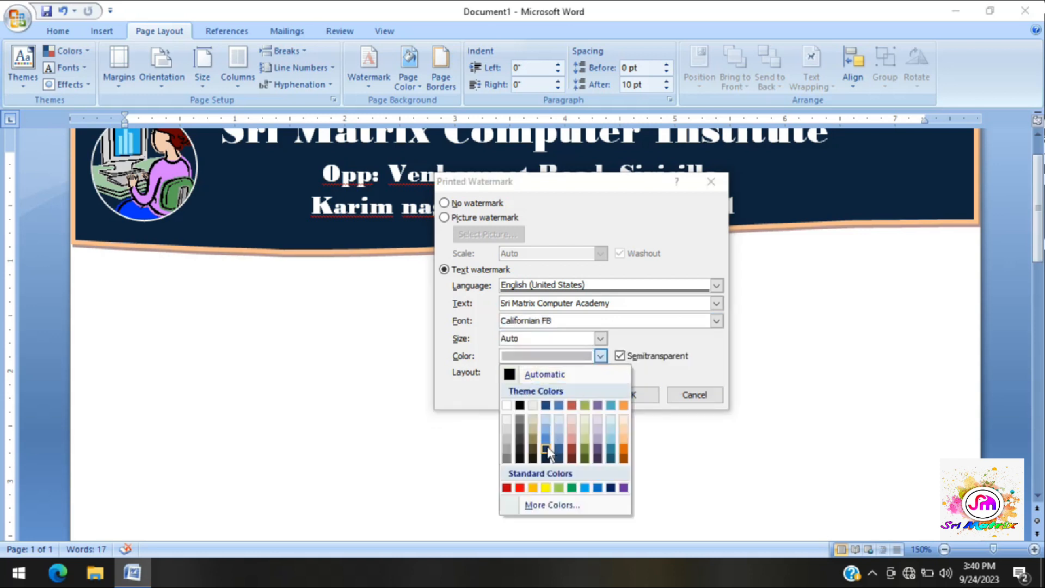
{"action": "left_click", "coordinate": [547, 446]}
{"action": "left_click", "coordinate": [567, 397]}
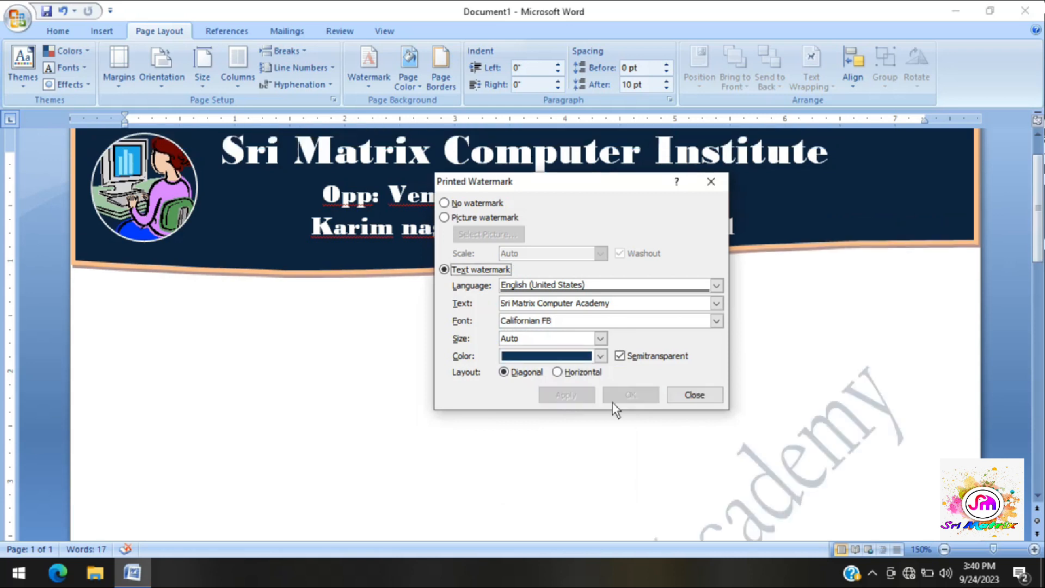
{"action": "left_click", "coordinate": [689, 397]}
- Reduce the watermark's text size to 48 and apply it to the page
{"action": "scroll", "coordinate": [678, 431], "scroll_direction": "down", "scroll_amount": 10}
{"action": "scroll", "coordinate": [679, 432], "scroll_direction": "down", "scroll_amount": 10}
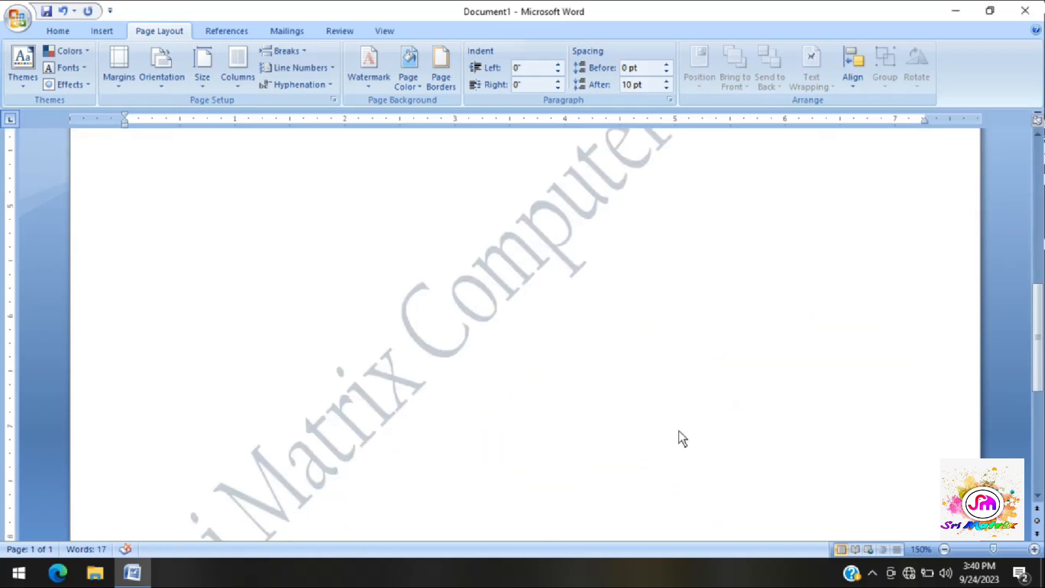
{"action": "left_click", "coordinate": [948, 552]}
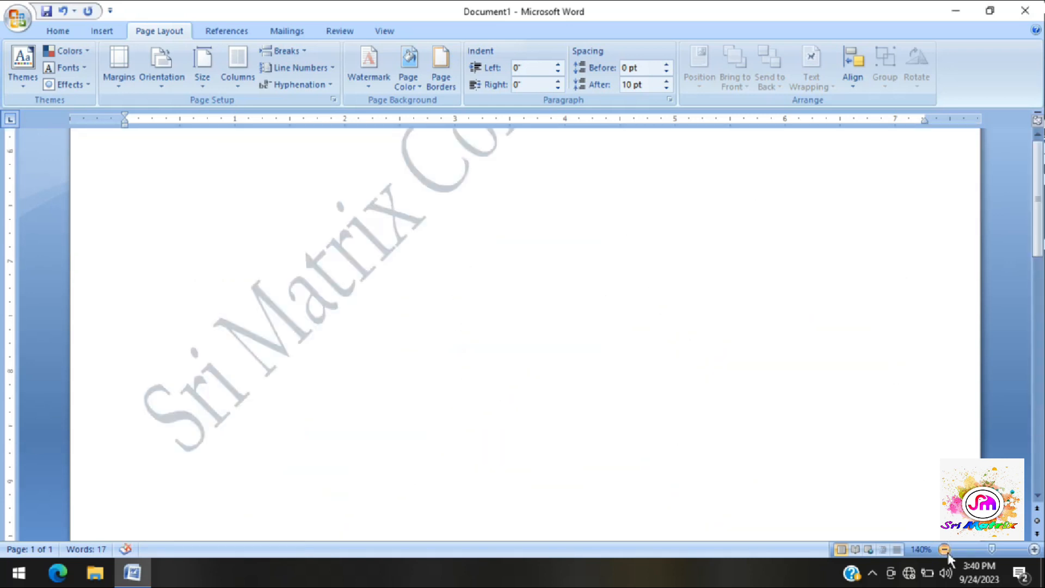
{"action": "left_click", "coordinate": [948, 552]}
{"action": "left_click", "coordinate": [948, 552]}
{"action": "left_click", "coordinate": [948, 552]}
{"action": "left_click", "coordinate": [948, 552]}
{"action": "left_click", "coordinate": [948, 552]}
{"action": "left_click", "coordinate": [947, 552]}
{"action": "left_click", "coordinate": [948, 552]}
{"action": "left_click", "coordinate": [945, 550]}
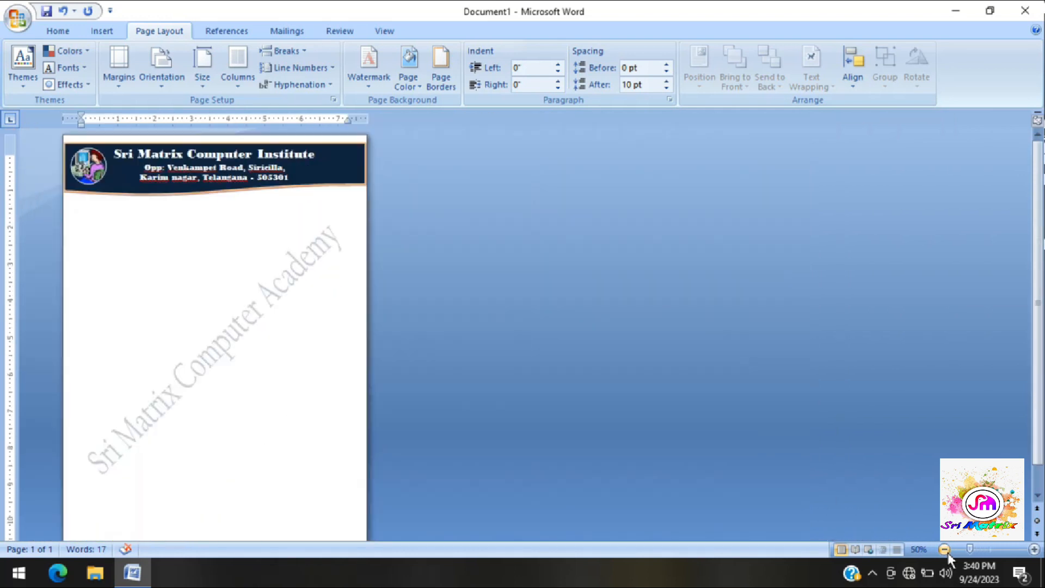
{"action": "left_click", "coordinate": [379, 82]}
{"action": "left_click", "coordinate": [430, 386]}
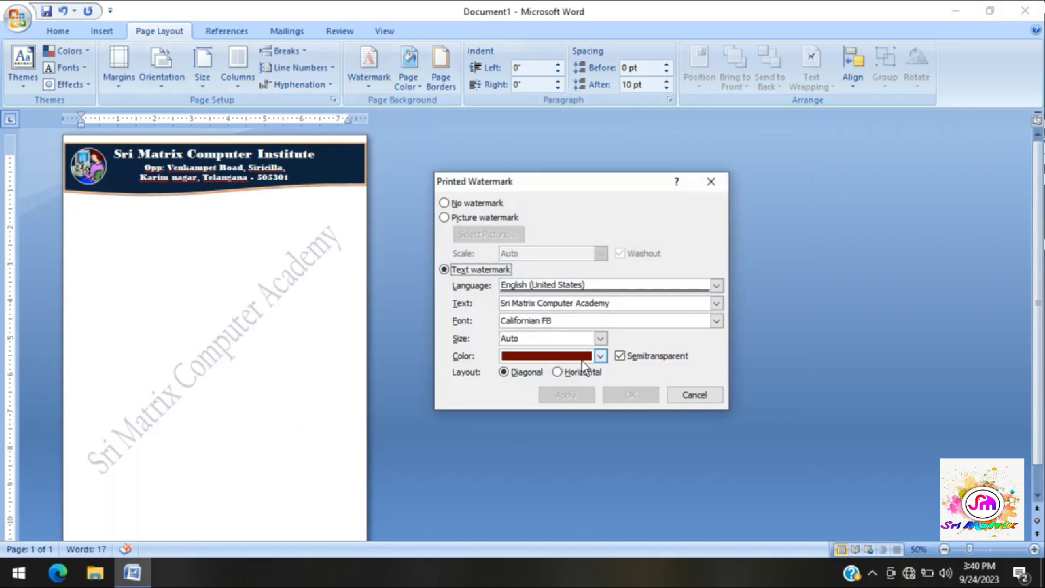
{"action": "left_click", "coordinate": [601, 338]}
{"action": "left_click", "coordinate": [543, 389]}
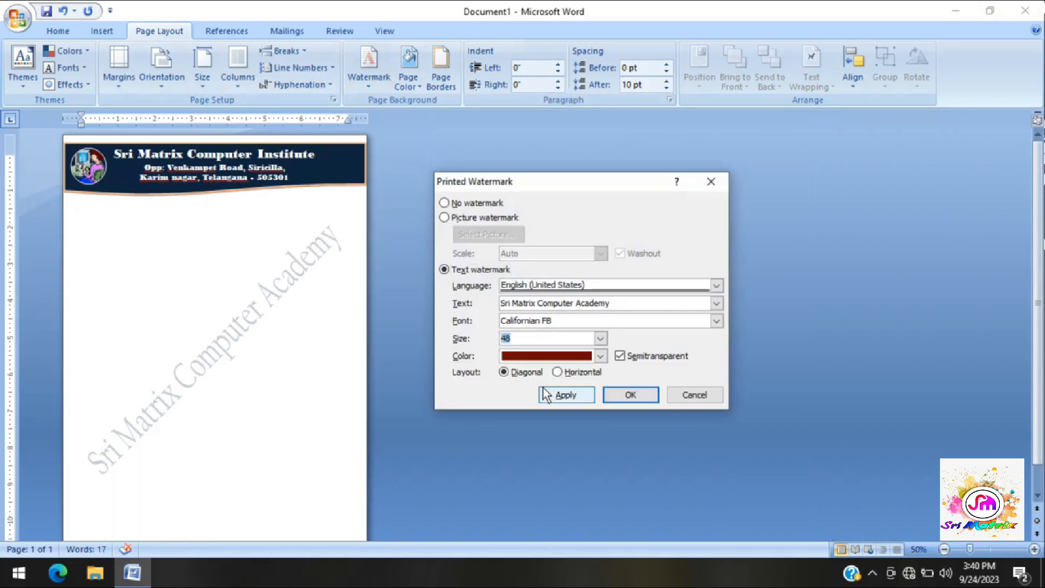
{"action": "left_click", "coordinate": [565, 396]}
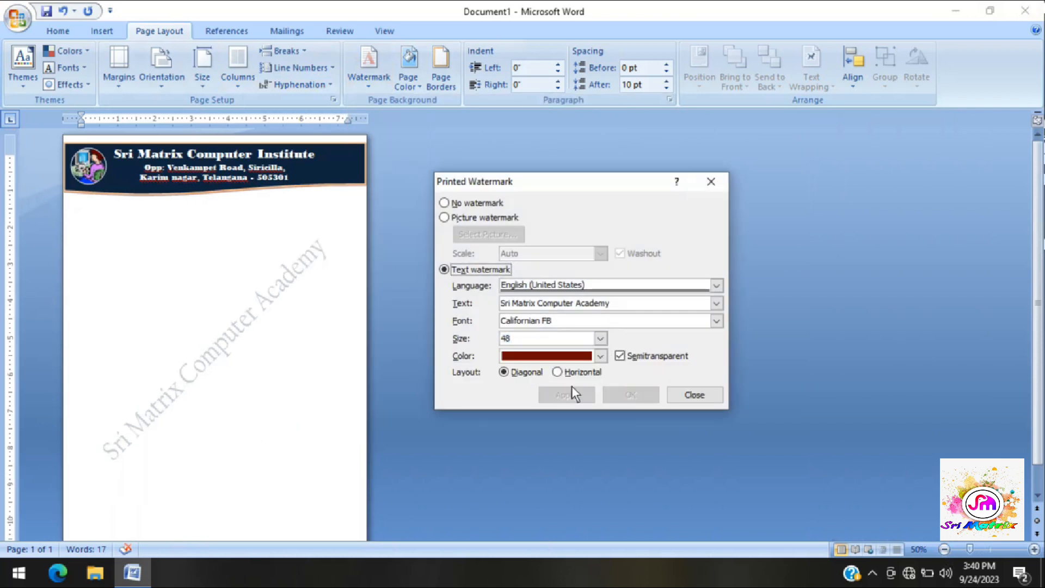
{"action": "left_click", "coordinate": [687, 396]}
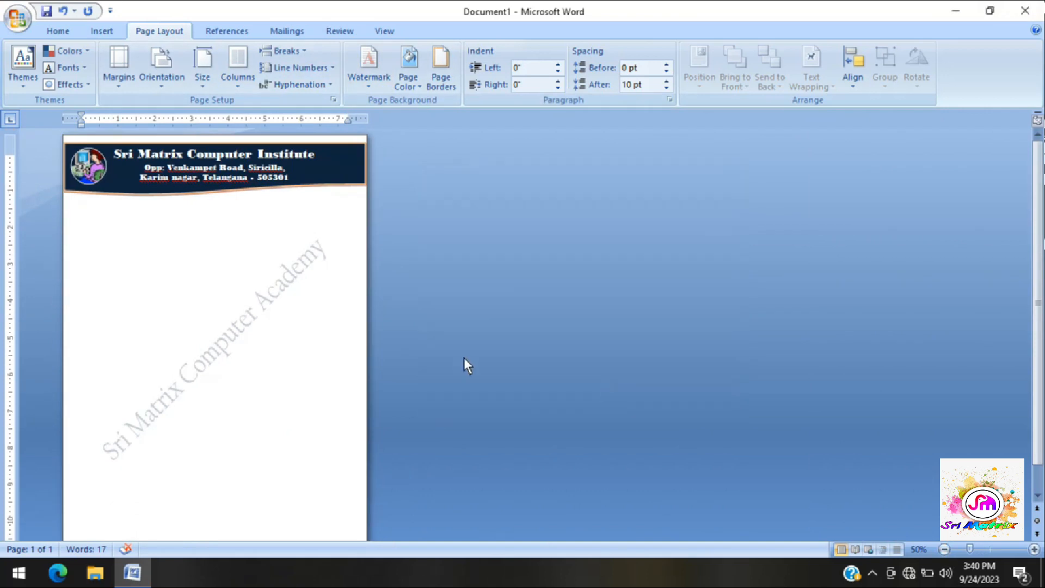